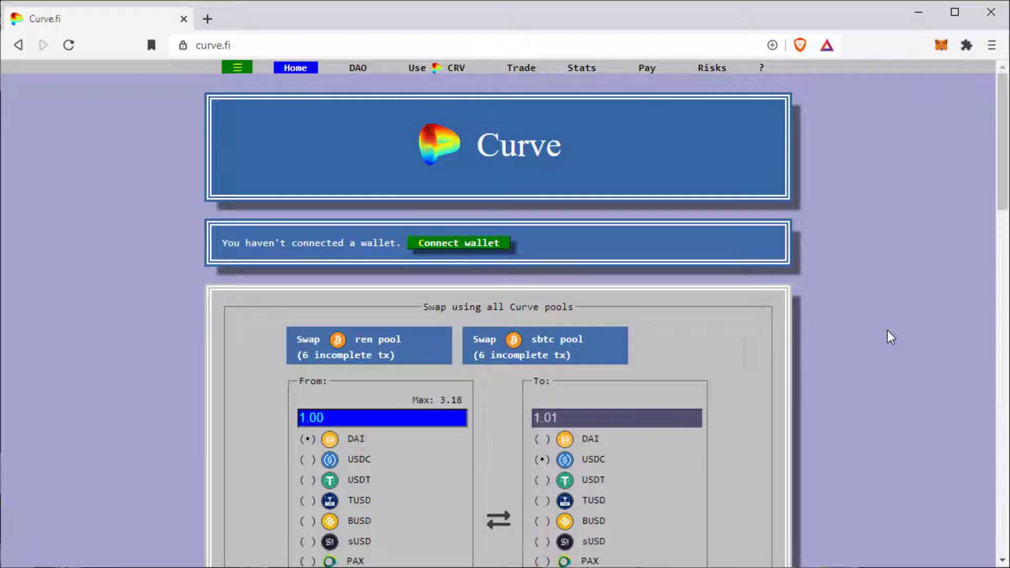
- Open the 3pool page from the pool list and connect the MetaMask wallet
scroll(891, 337, "down", 18)
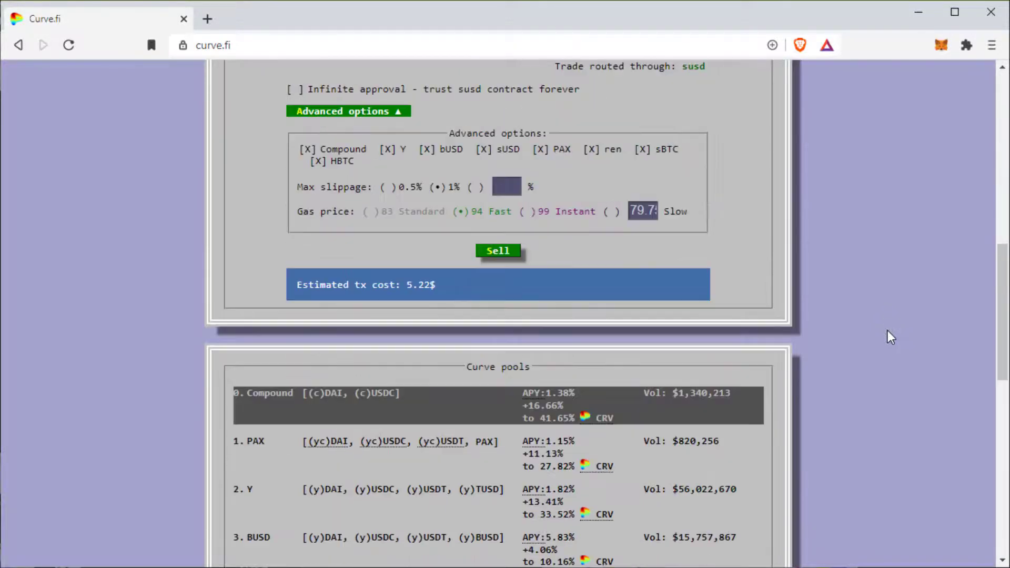
scroll(890, 337, "up", 4)
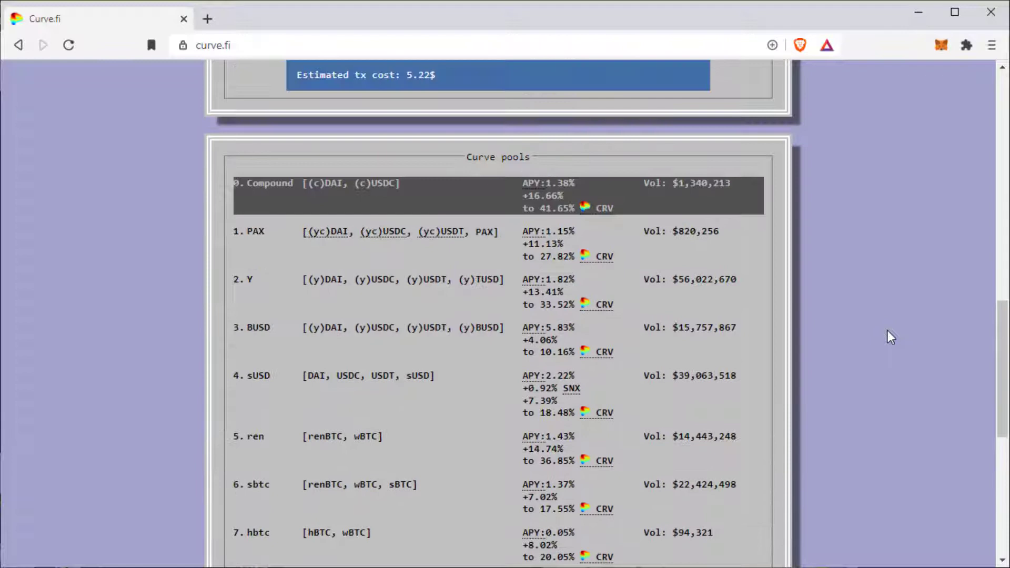
scroll(852, 358, "down", 4)
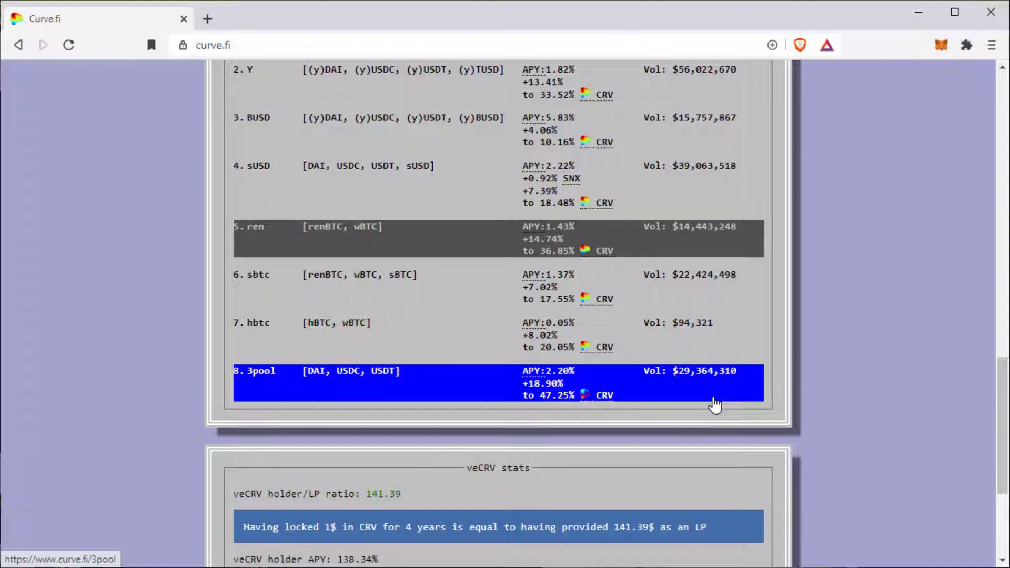
scroll(714, 405, "up", 2)
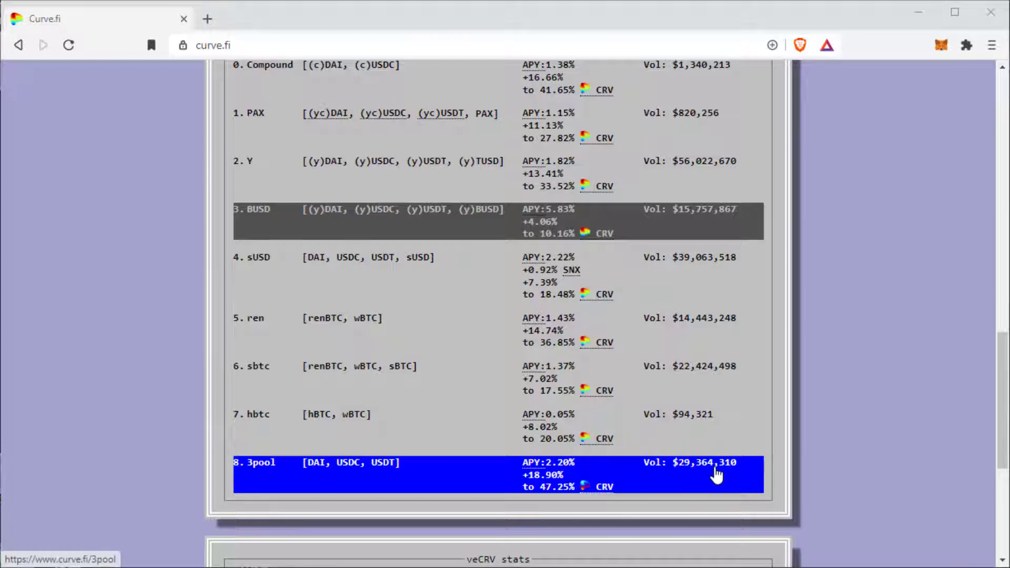
left_click(716, 475)
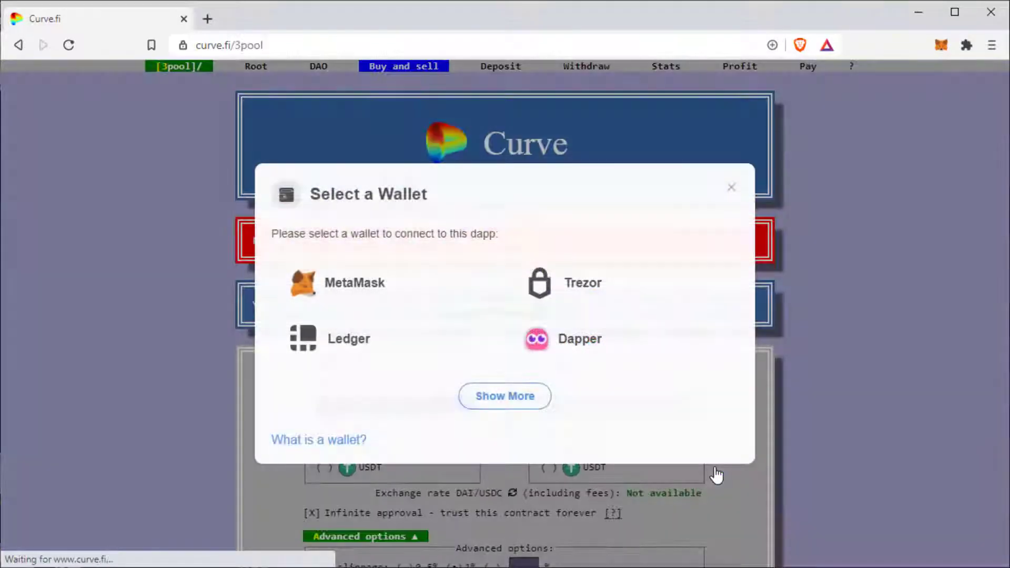
left_click(397, 282)
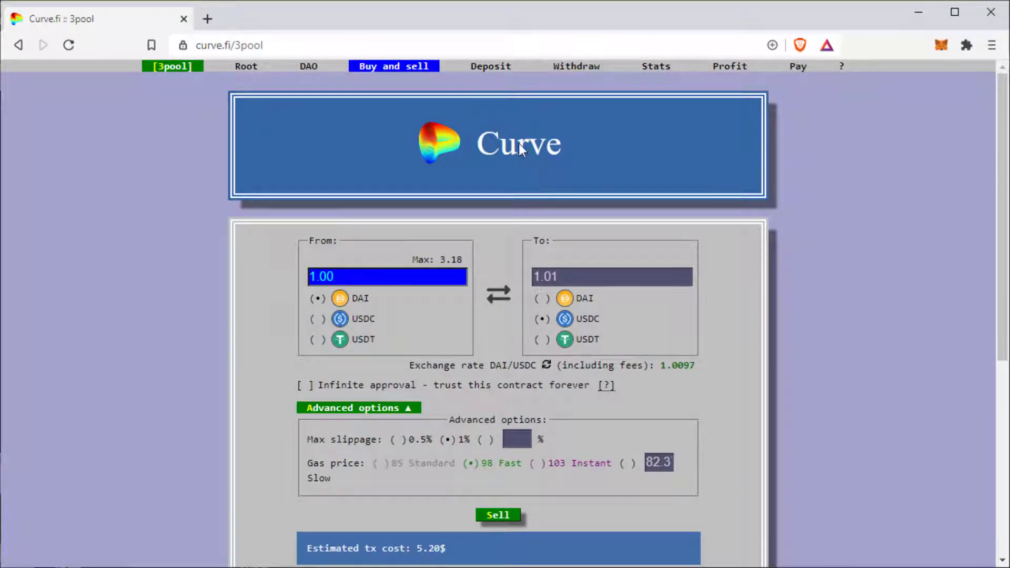
- On the 3pool Deposit form, turn off 'Use maximum amount of coins available' and set DAI to 0
left_click(501, 73)
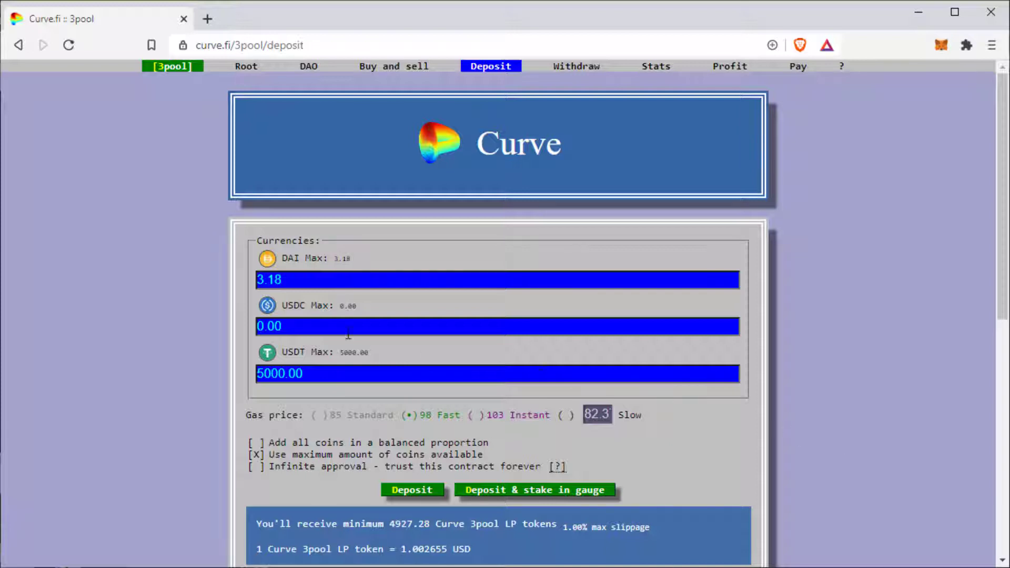
left_click(257, 455)
type("0")
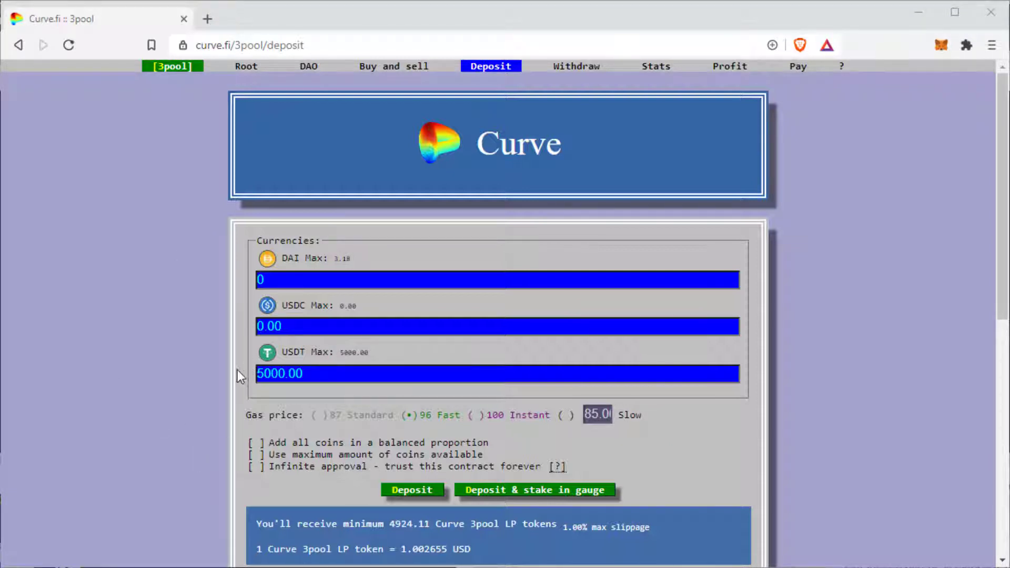
scroll(179, 380, "down", 4)
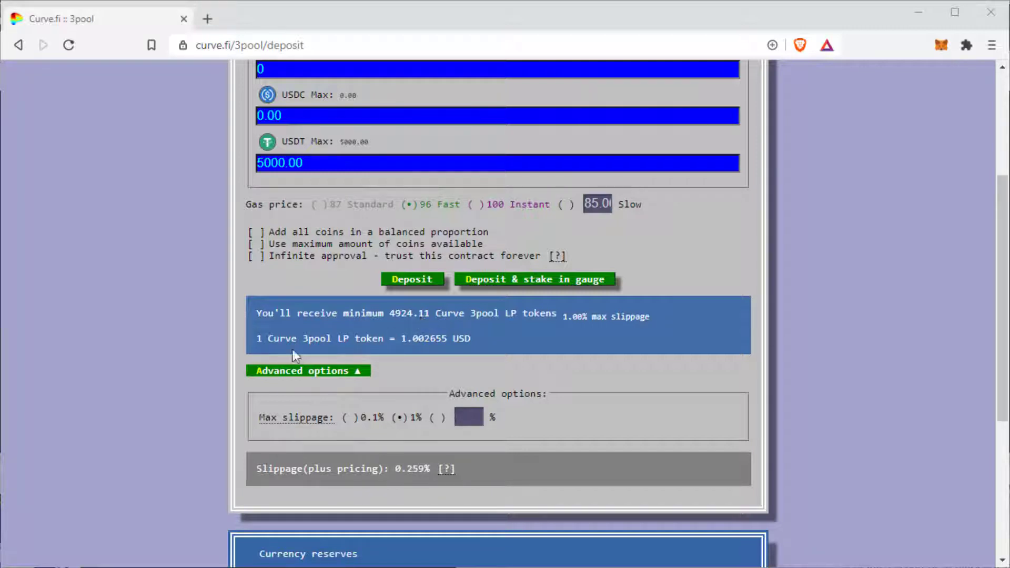
left_click(205, 334)
scroll(205, 334, "up", 1)
scroll(427, 380, "down", 1)
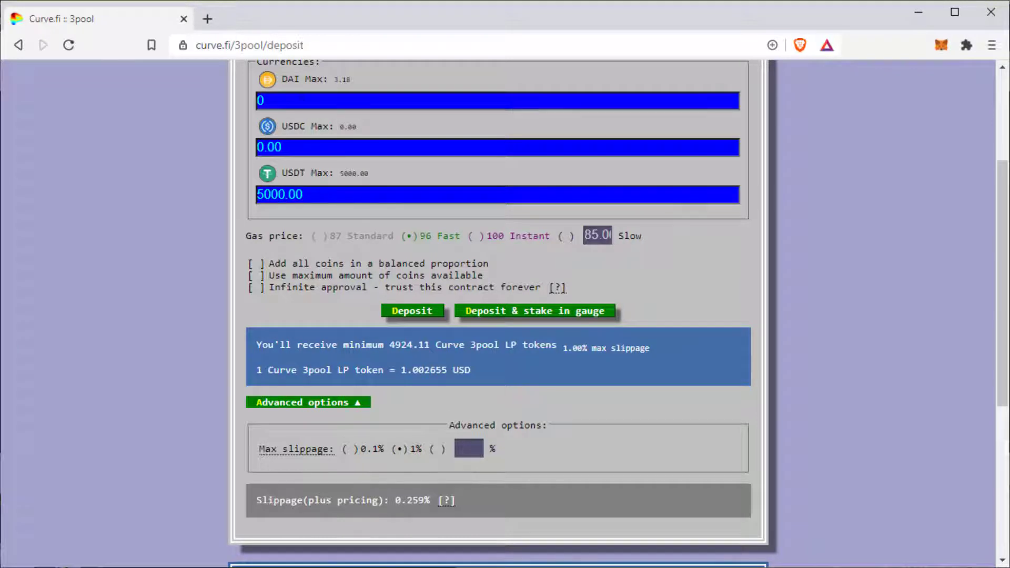
- Clear the USDT amount, undo the stray 5000 DAI entry, and enter 5000 USDT
left_click_drag(319, 202, 95, 211)
key("BackSpace")
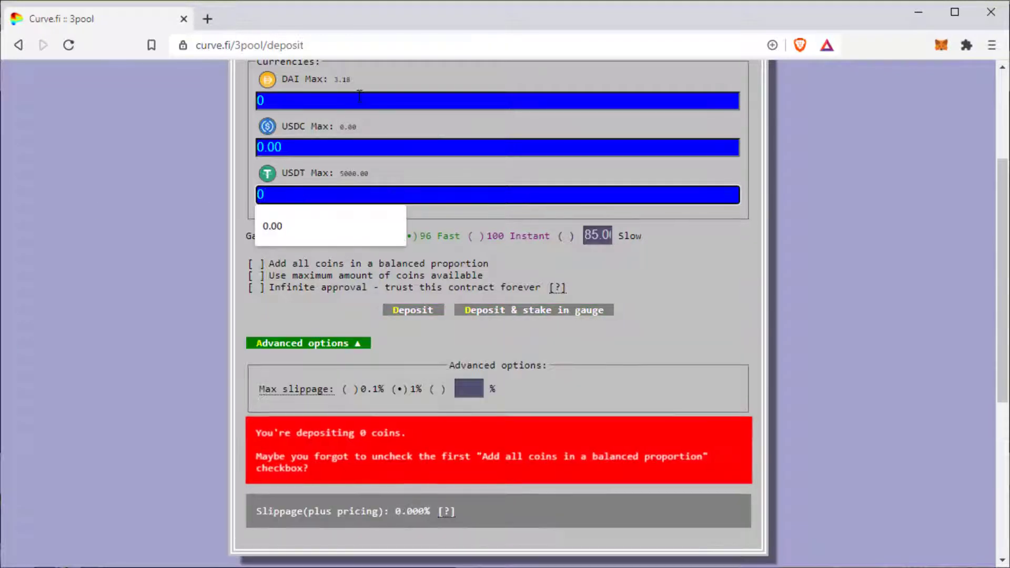
left_click(359, 96)
type("5000")
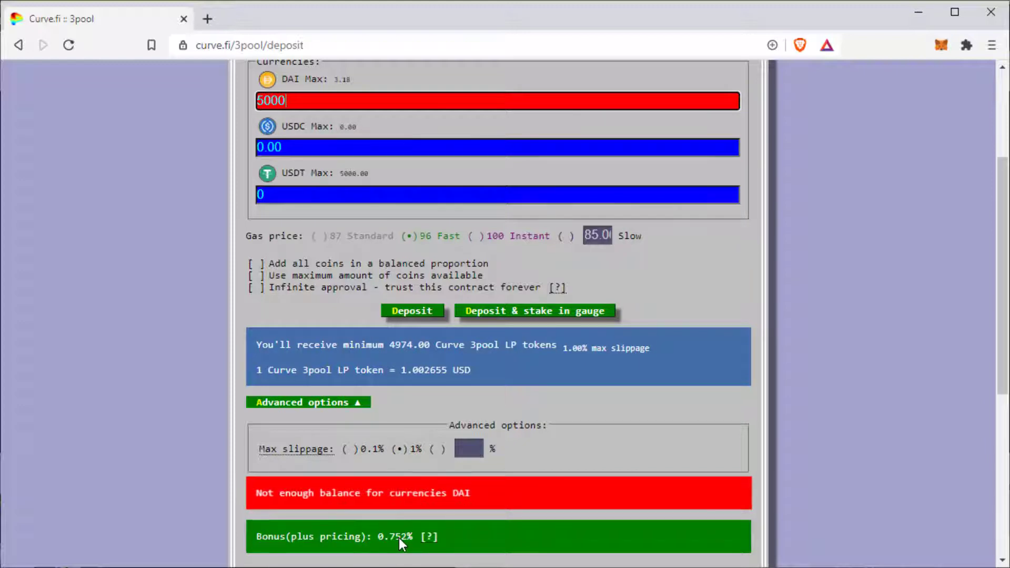
key("BackSpace")
key("BackSpace")
key("BackSpace")
key("BackSpace")
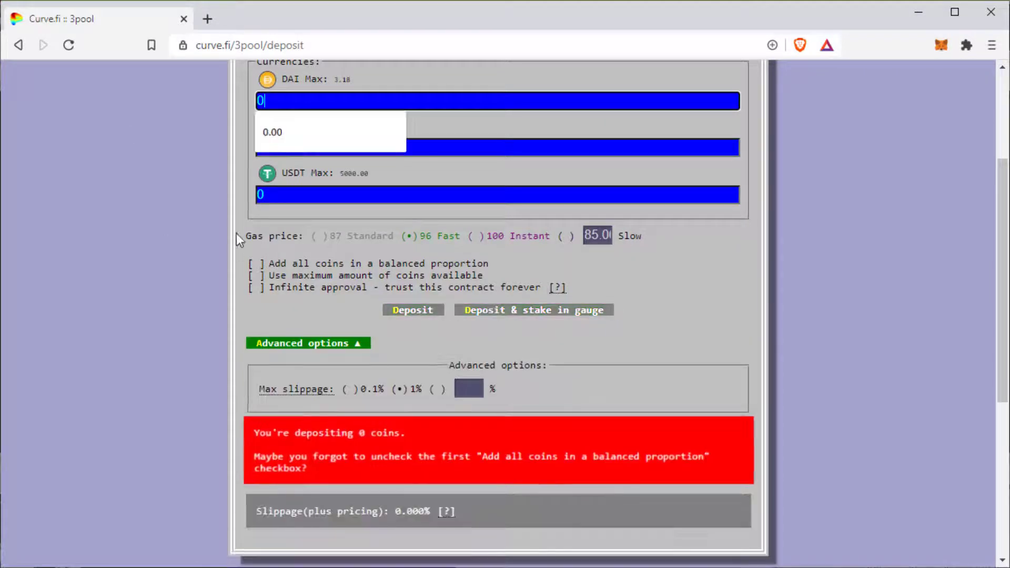
scroll(122, 243, "down", 6)
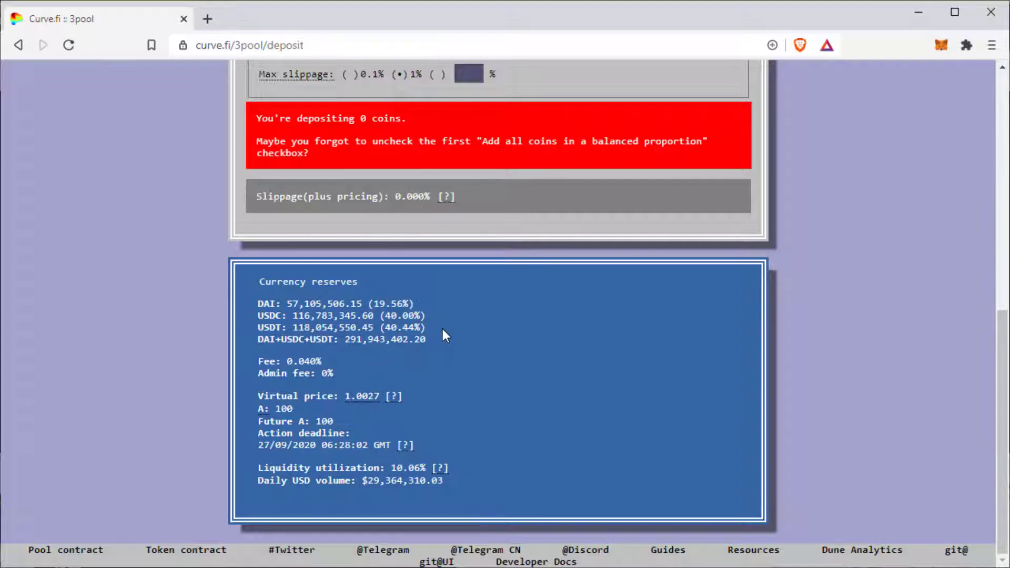
scroll(447, 334, "up", 8)
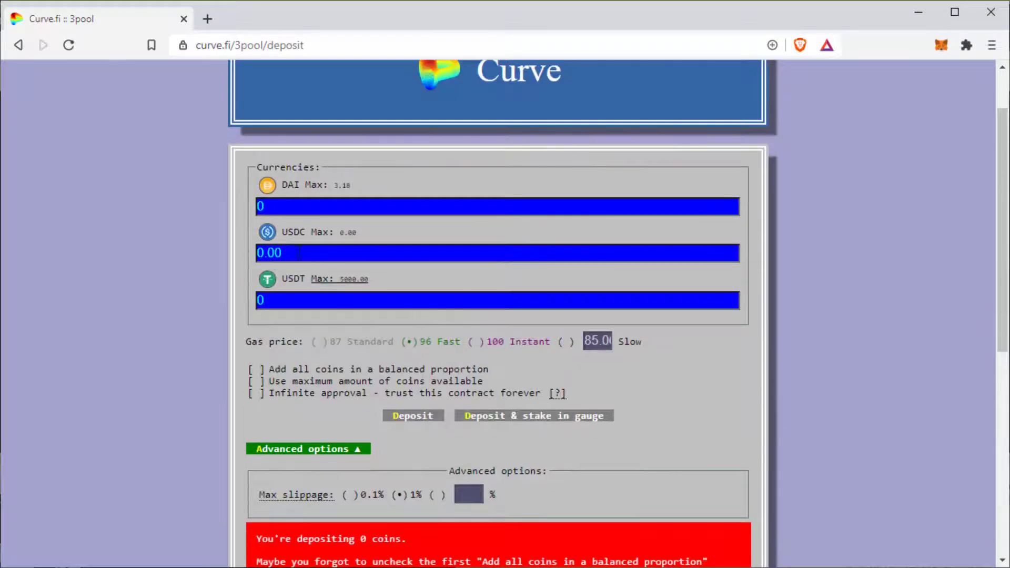
left_click(297, 299)
type("5000")
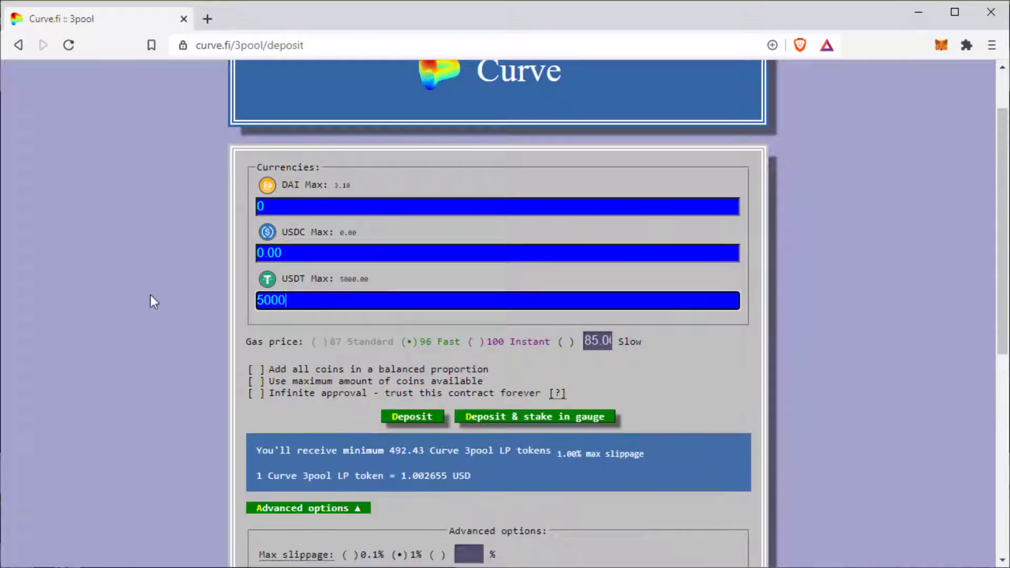
left_click(127, 293)
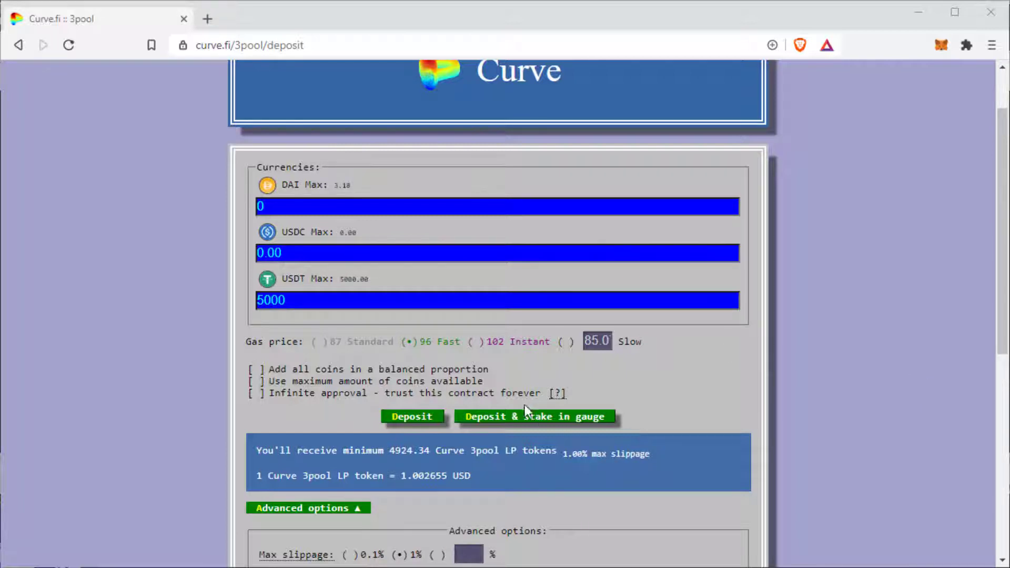
- Start the deposit-and-stake and approve Curve's USDT spending at the Fast gas price
left_click(505, 419)
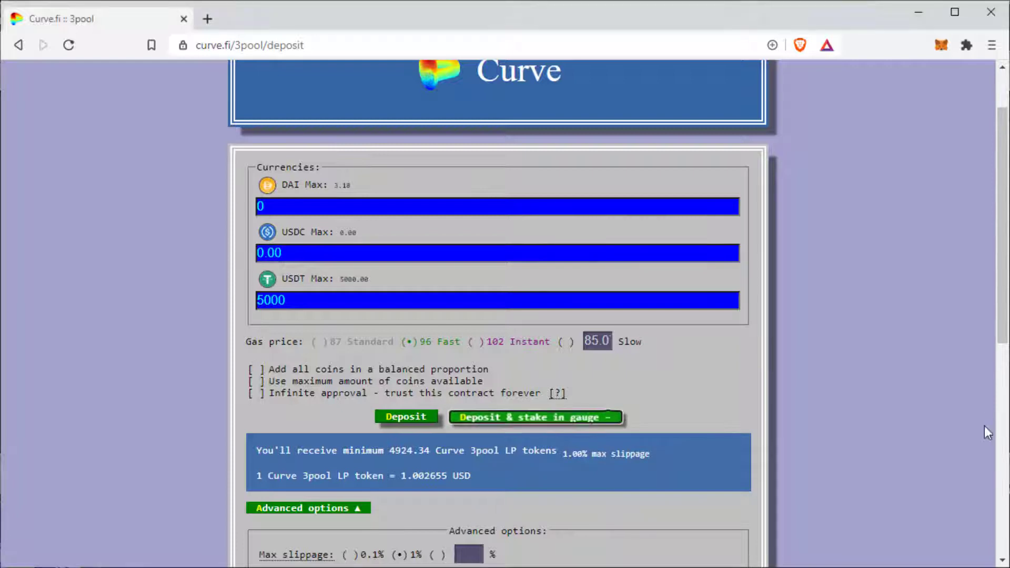
left_click_drag(810, 7, 787, 8)
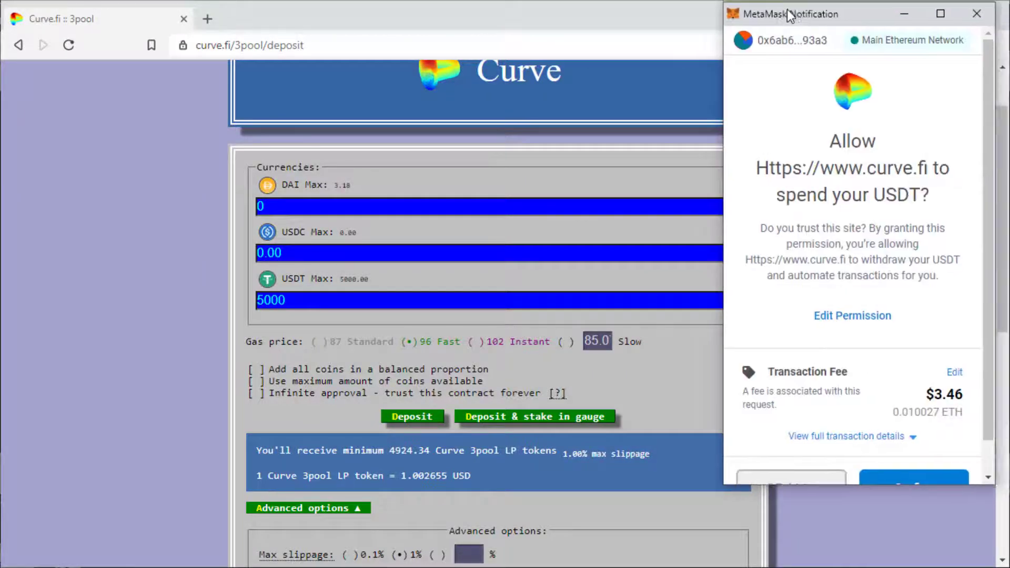
left_click(947, 375)
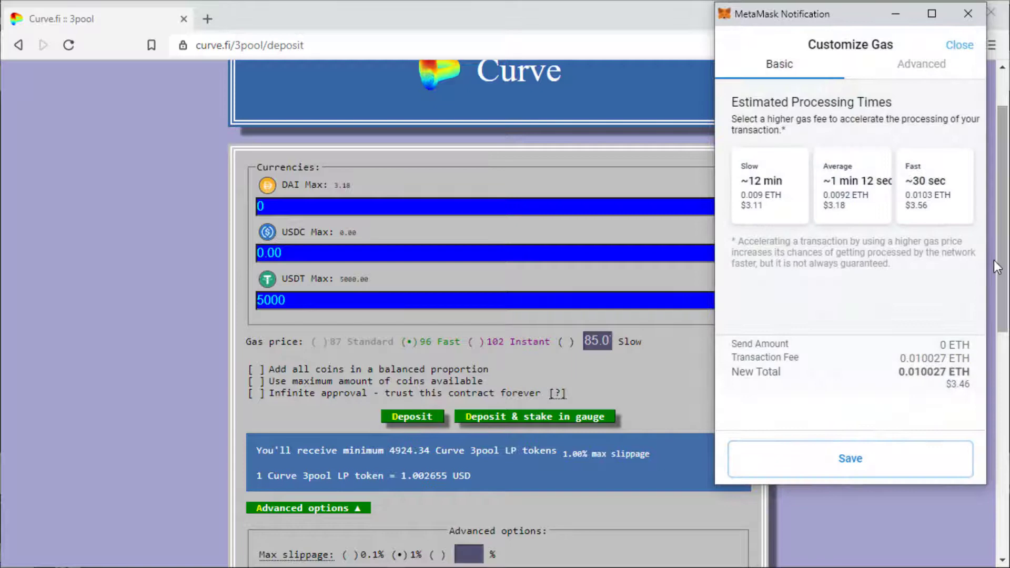
left_click(955, 191)
left_click(891, 463)
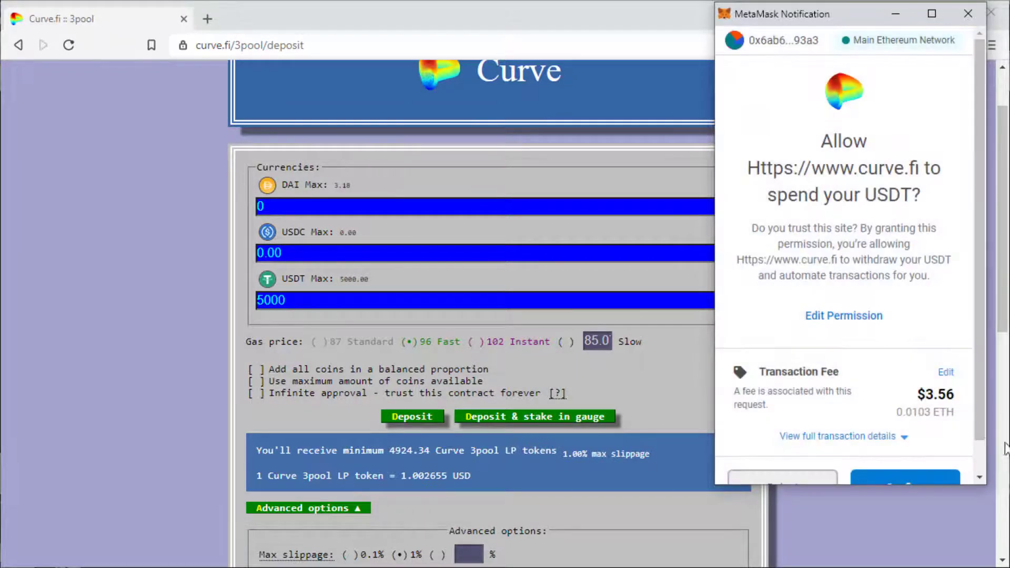
scroll(895, 421, "down", 1)
left_click(920, 462)
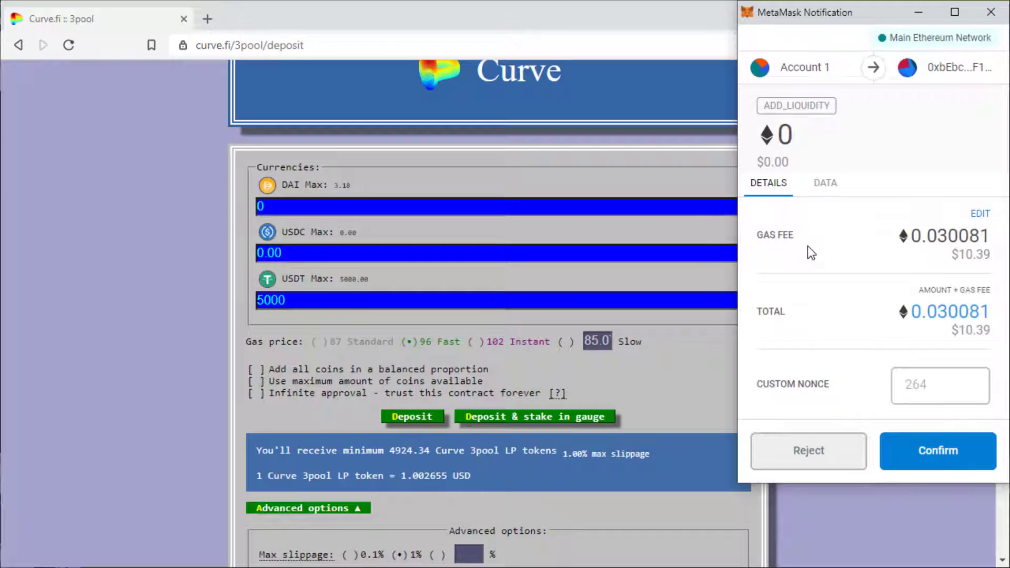
scroll(600, 295, "down", 4)
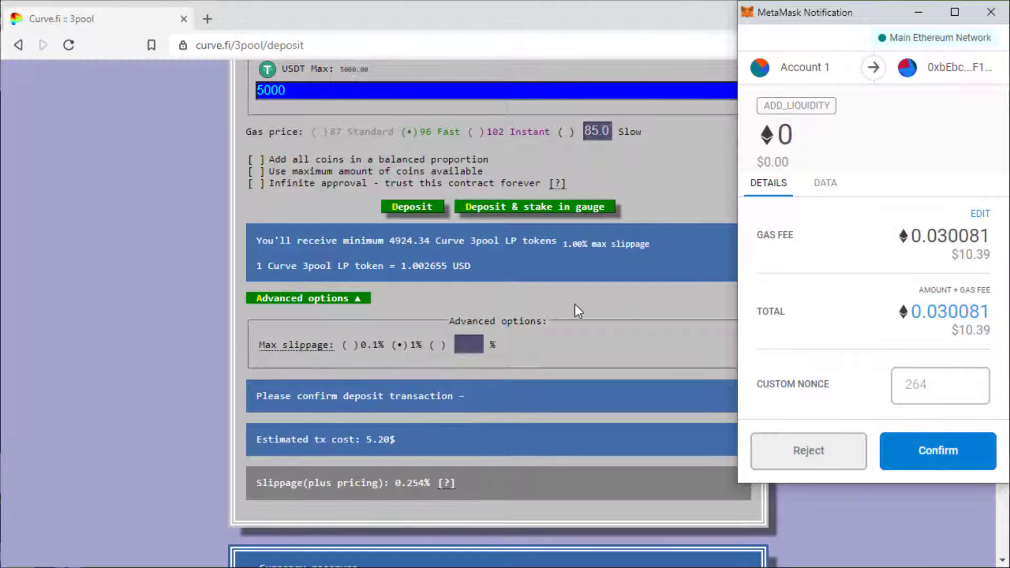
scroll(601, 325, "up", 4)
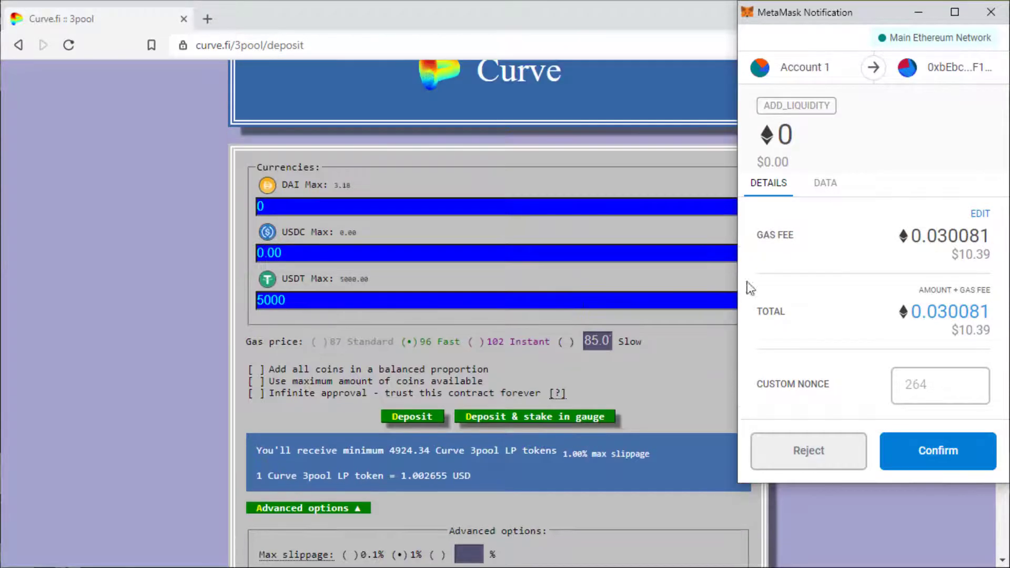
- Raise the add-liquidity transaction's gas fee to Fast (0.0309 ETH)
left_click(979, 214)
left_click(983, 181)
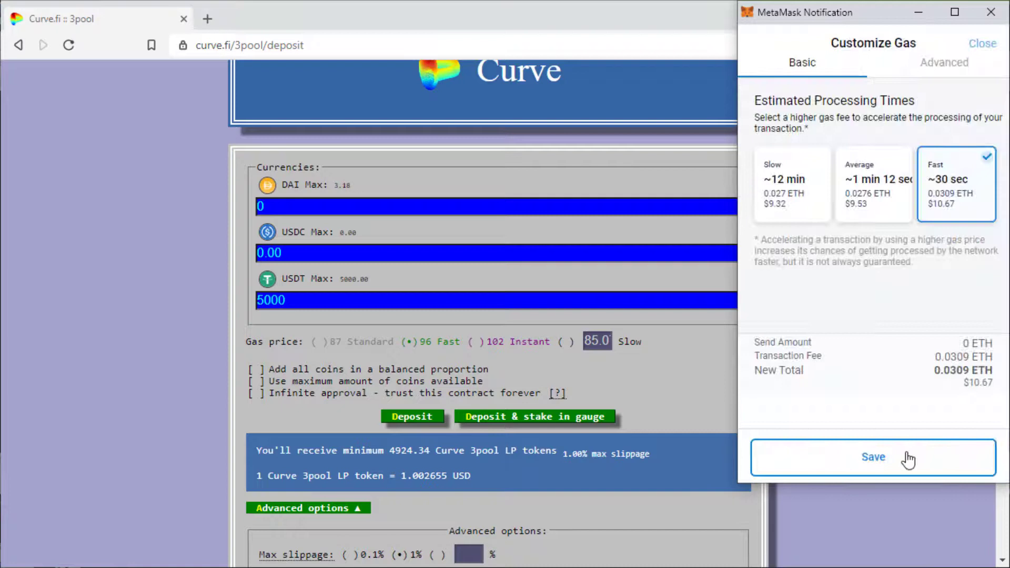
left_click(905, 458)
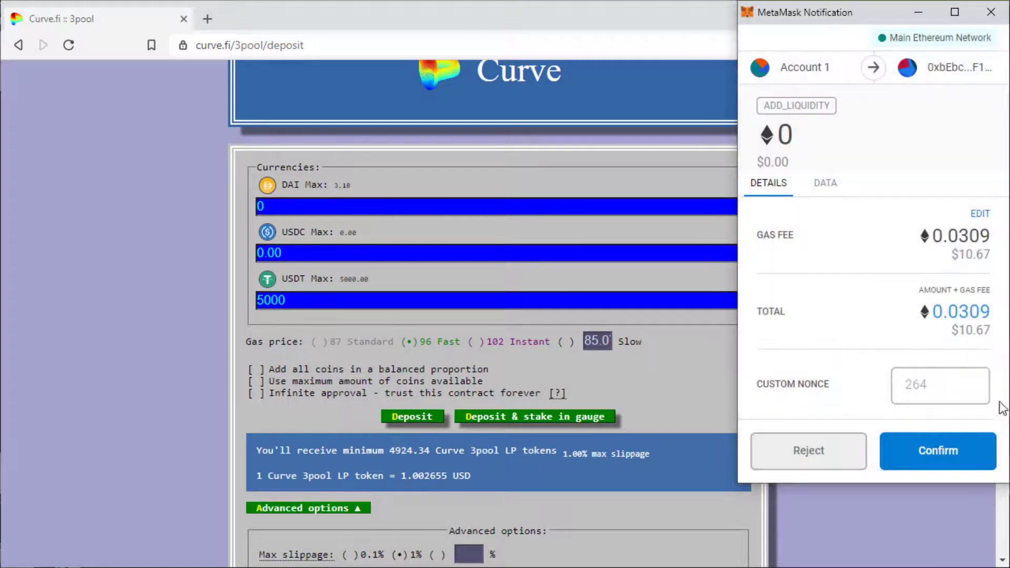
- Confirm the add-liquidity deposit, then approve 3Crv spending at the Fast gas price
left_click(940, 457)
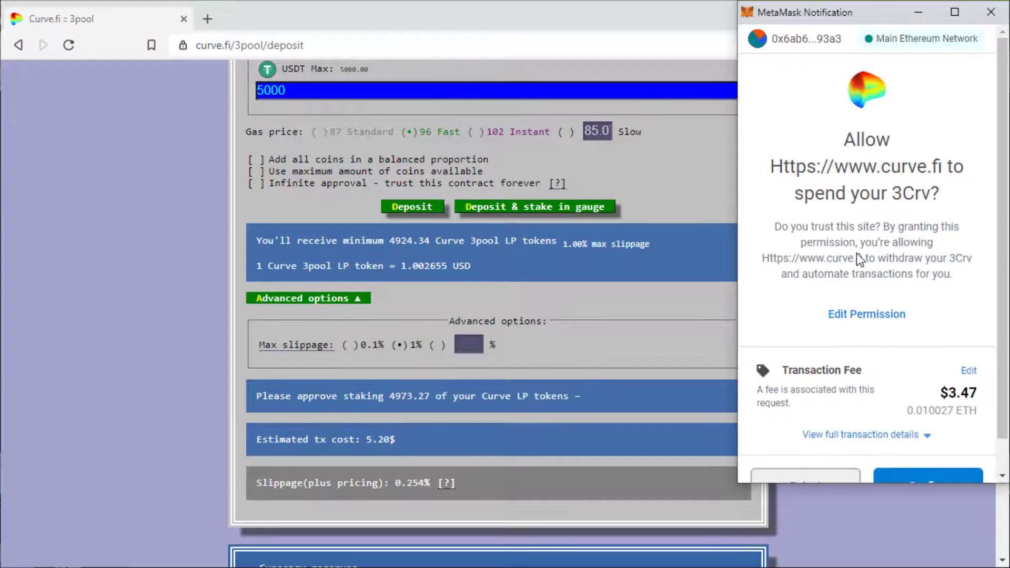
scroll(856, 254, "down", 1)
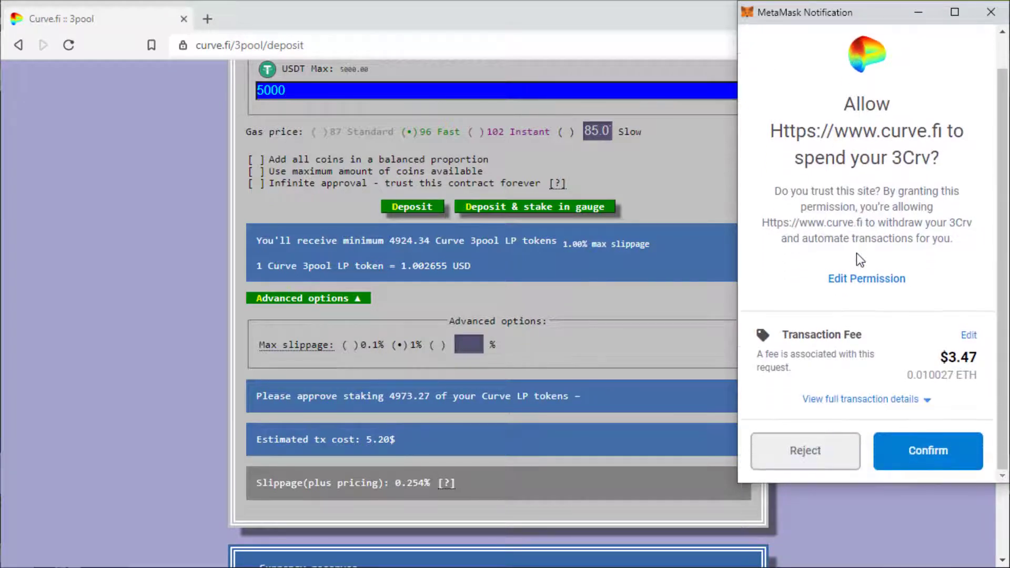
left_click(968, 334)
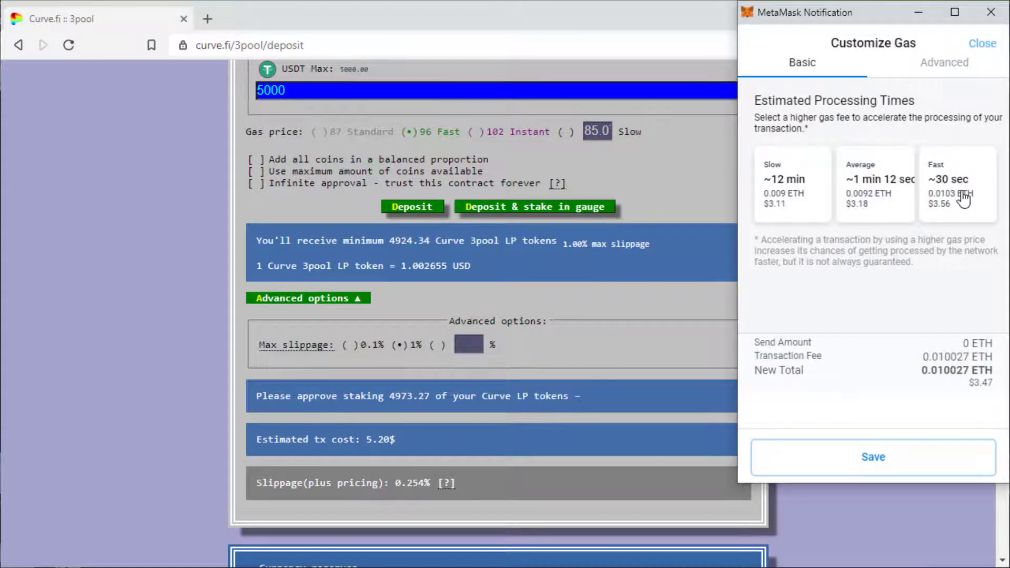
left_click(963, 199)
left_click(907, 463)
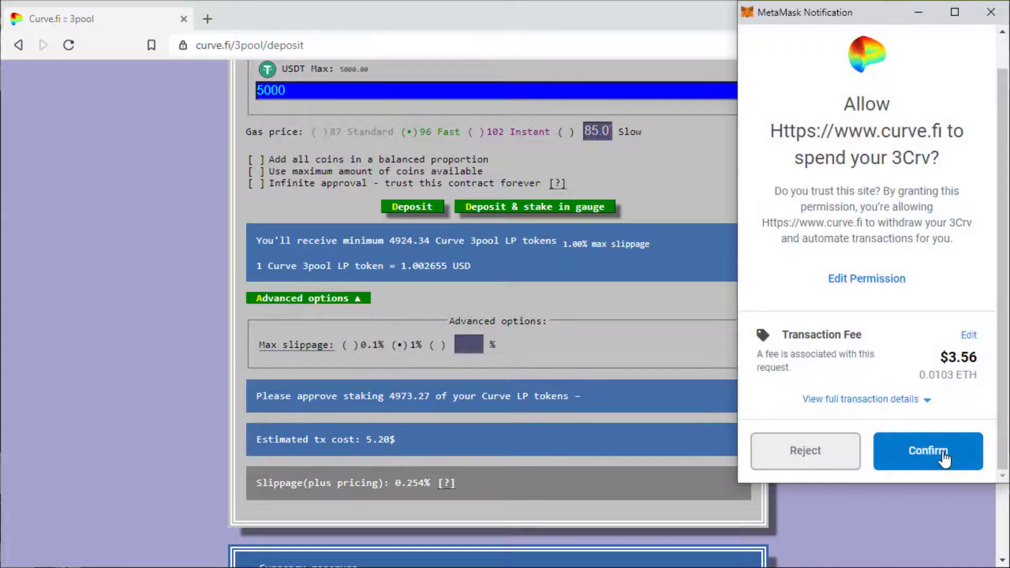
left_click(943, 455)
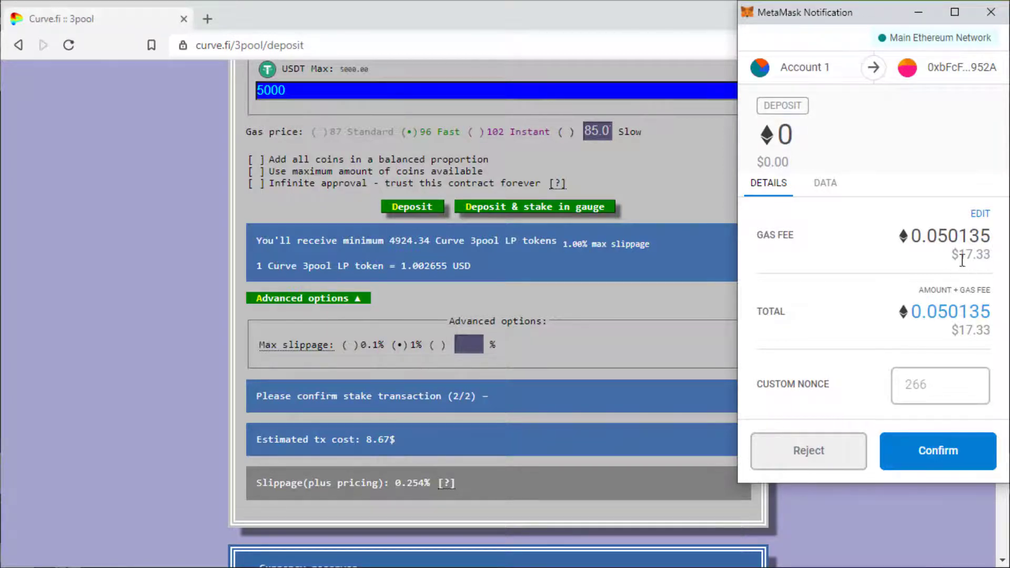
- Submit the stake transaction with the Fast 0.0515 ETH gas fee
left_click(986, 220)
left_click(972, 184)
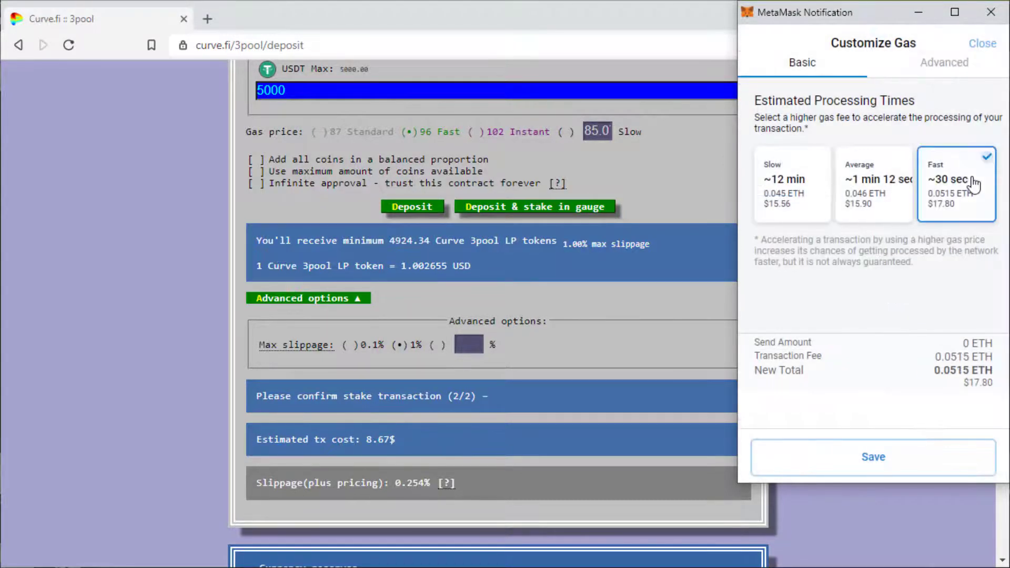
left_click(944, 451)
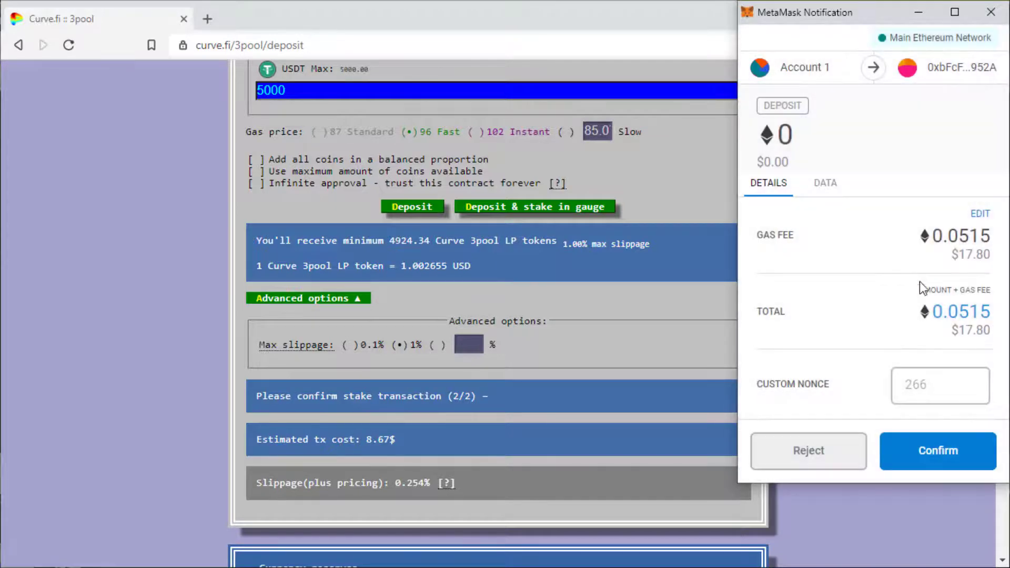
left_click(924, 461)
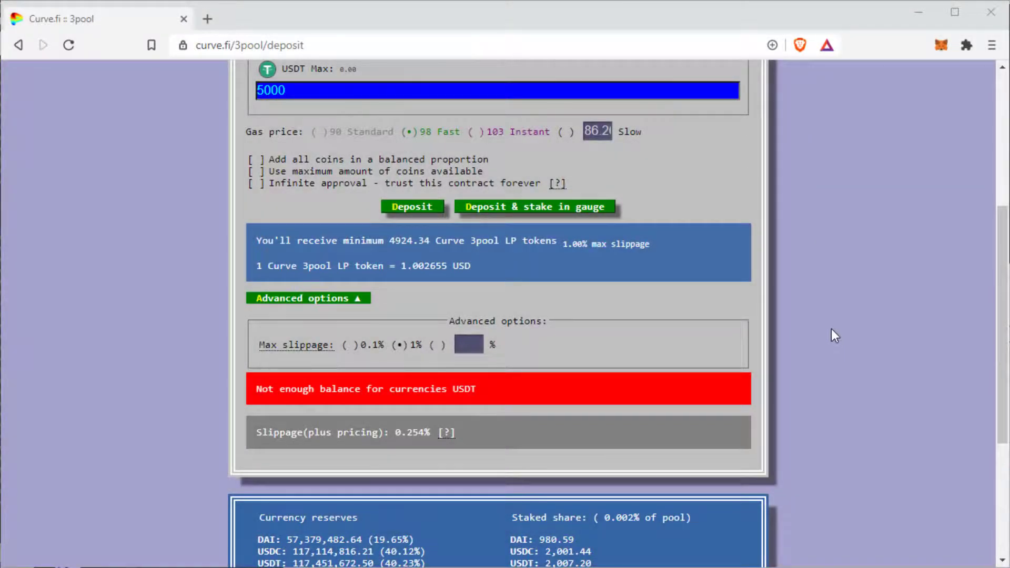
scroll(641, 537, "down", 2)
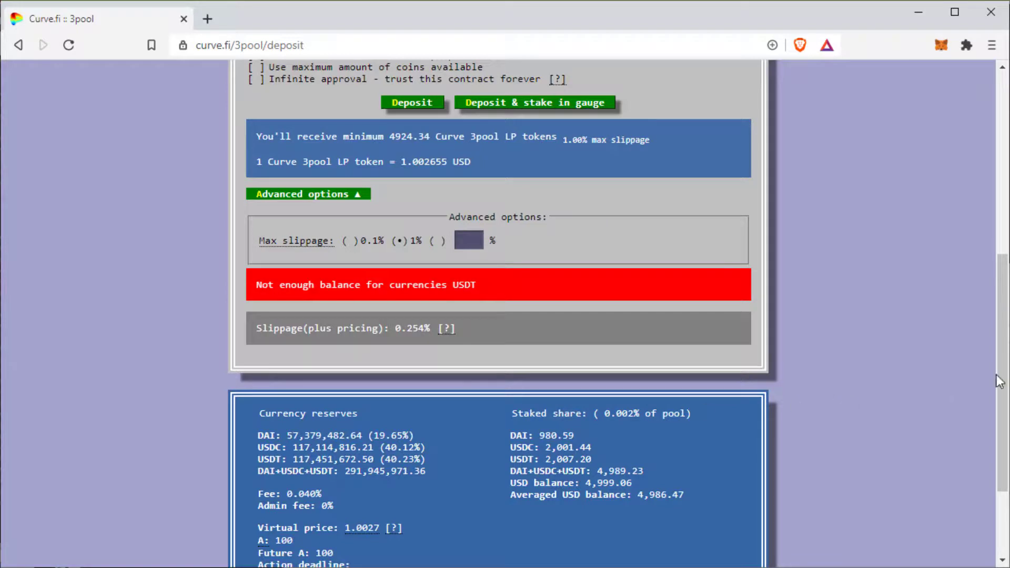
left_click_drag(1006, 378, 792, 93)
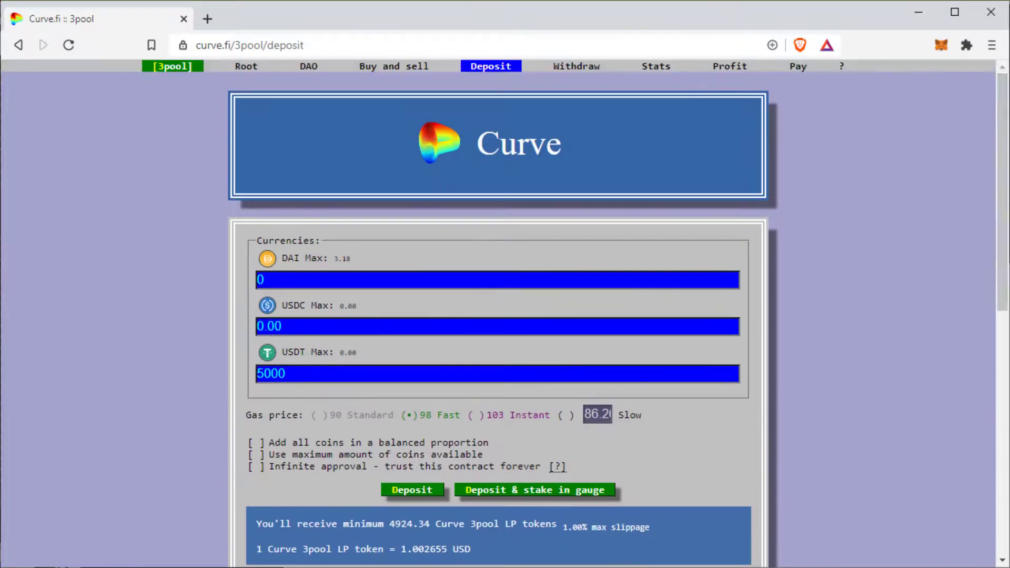
- View the 3pool Profit page with 4,986.48 deposited and 4,973.27 staked, then go to Curve DAO
left_click(730, 67)
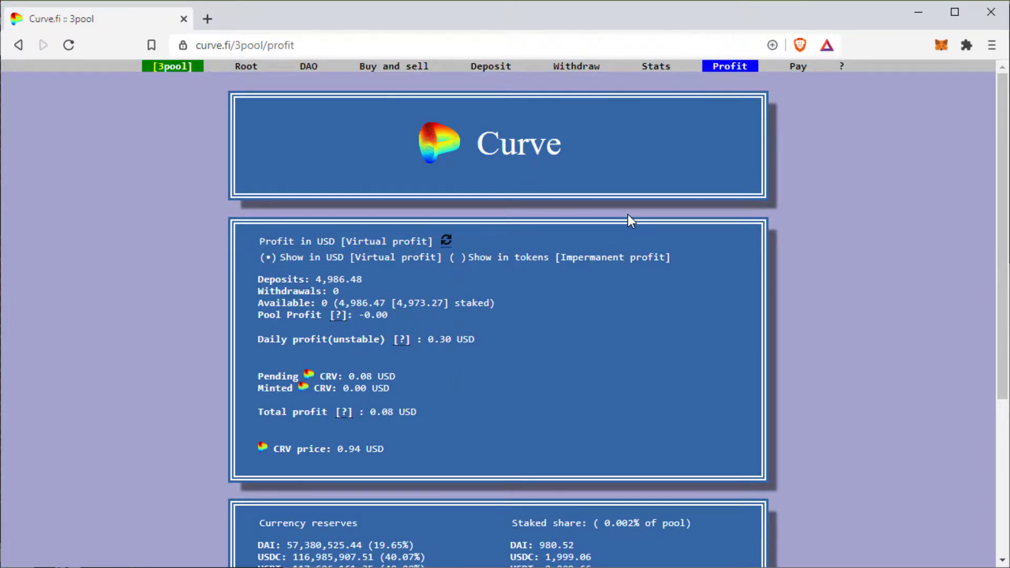
left_click(307, 66)
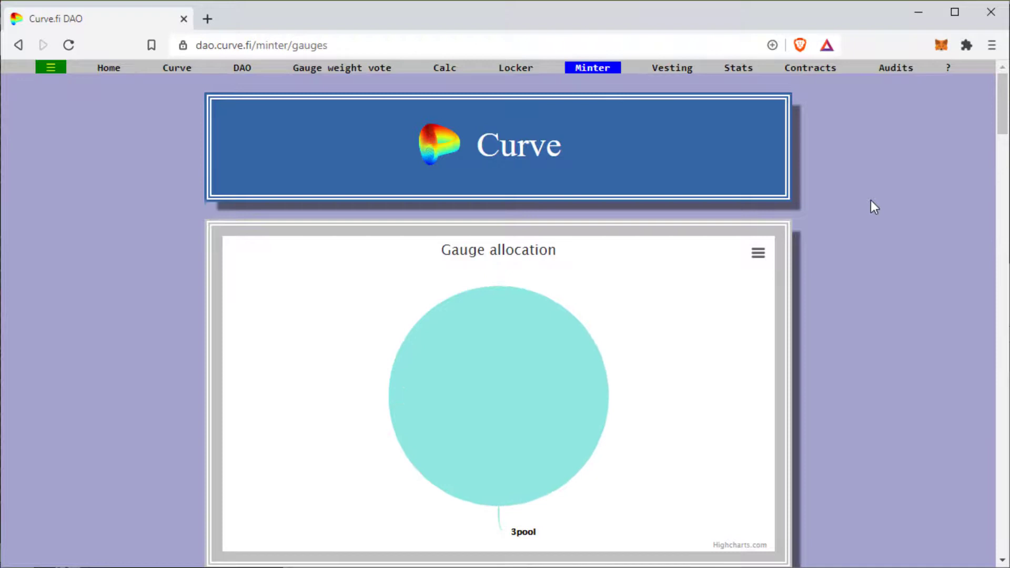
- Scroll the Minter gauges page to the 3pool Liquidity gauge showing 4973.27 staked
scroll(872, 204, "down", 8)
scroll(871, 200, "down", 12)
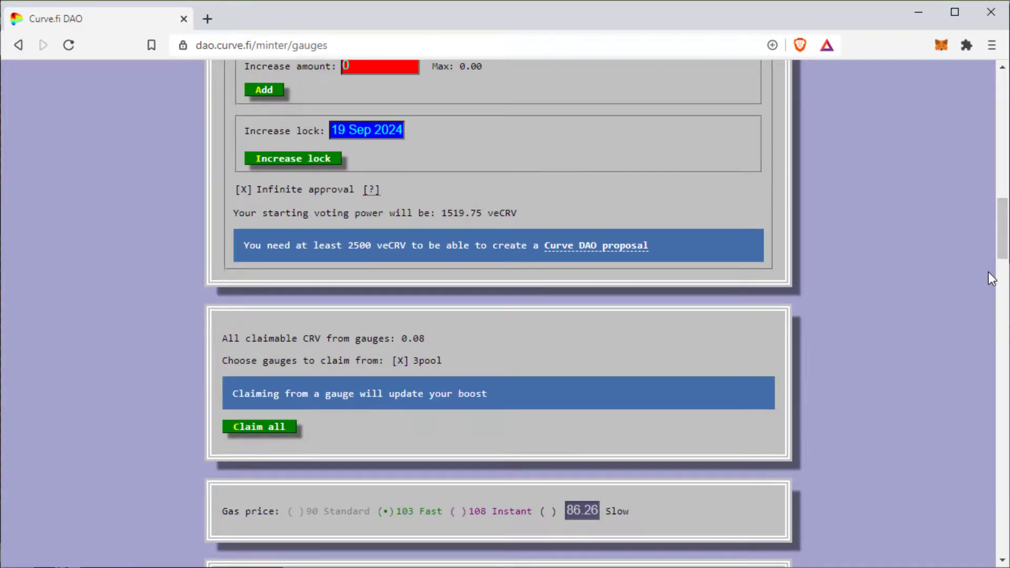
left_click_drag(1001, 262, 888, 535)
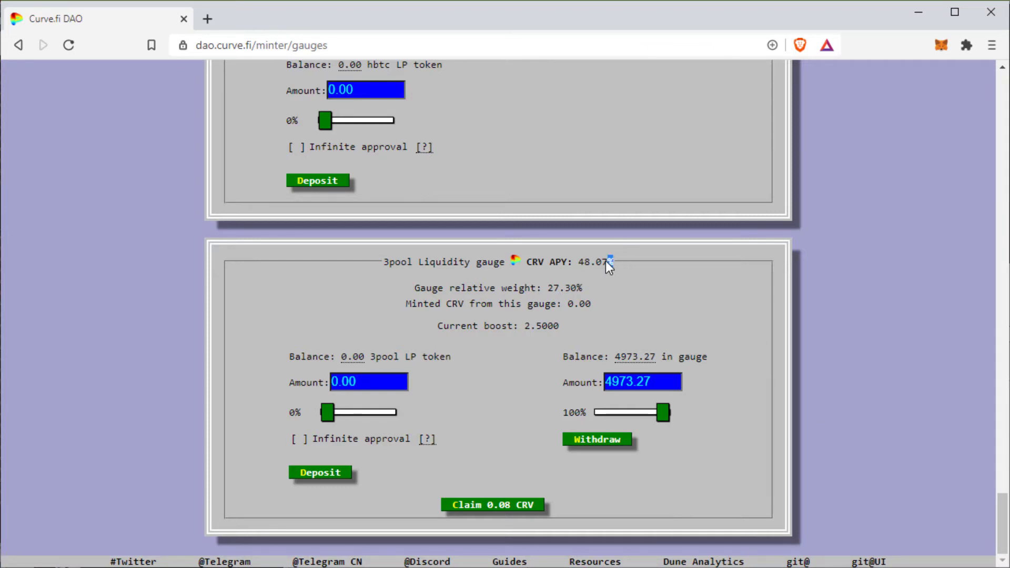
left_click(669, 292)
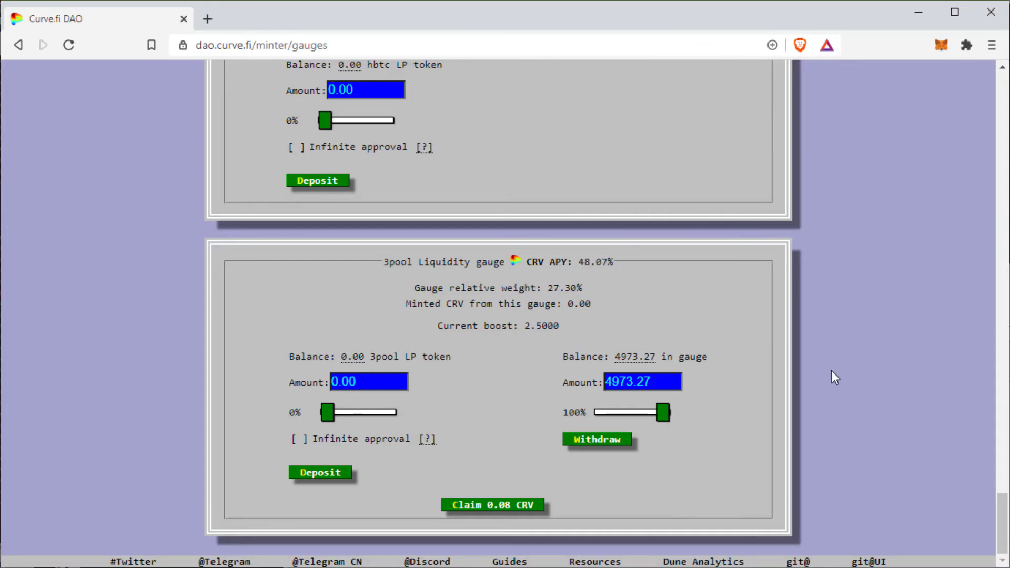